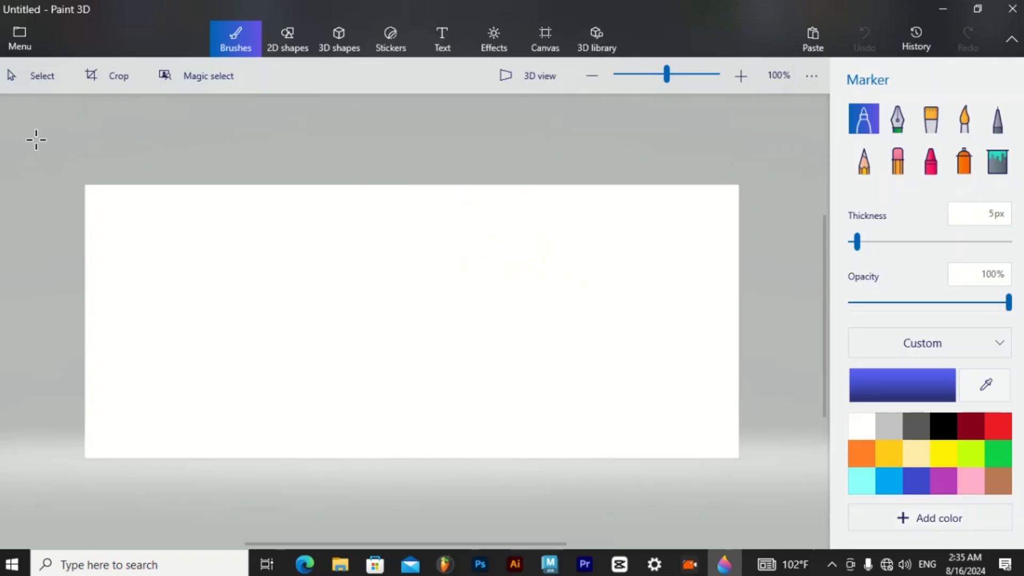
Try to crop the canvas with a 16:9 frame and a custom height of 1000 px.
click(111, 75)
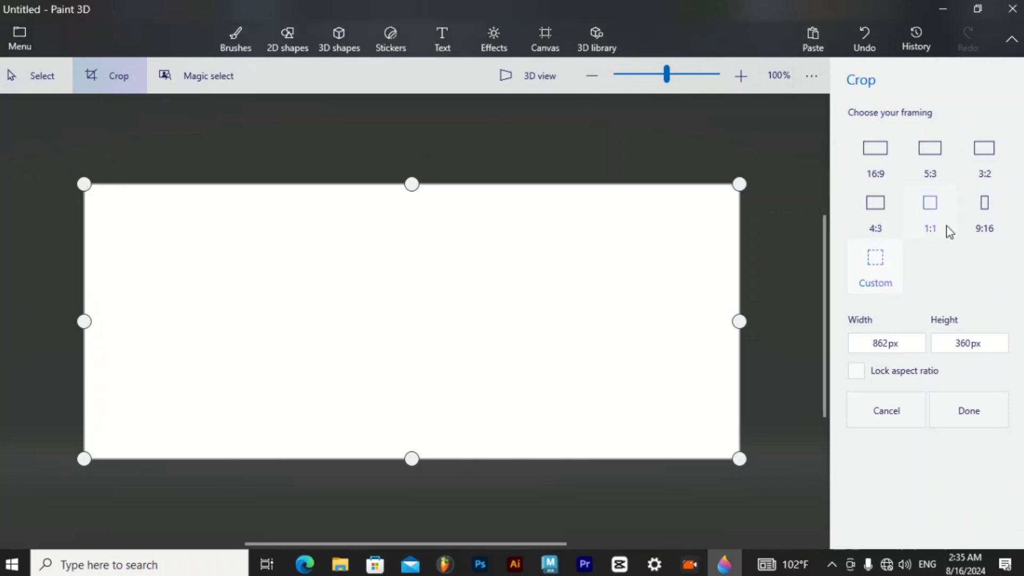
click(876, 157)
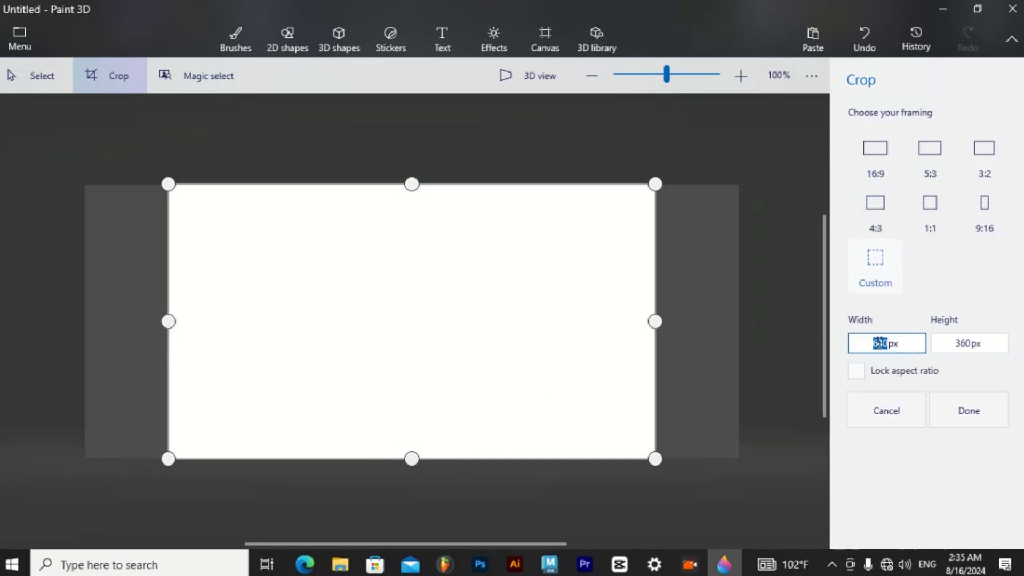
click(976, 343)
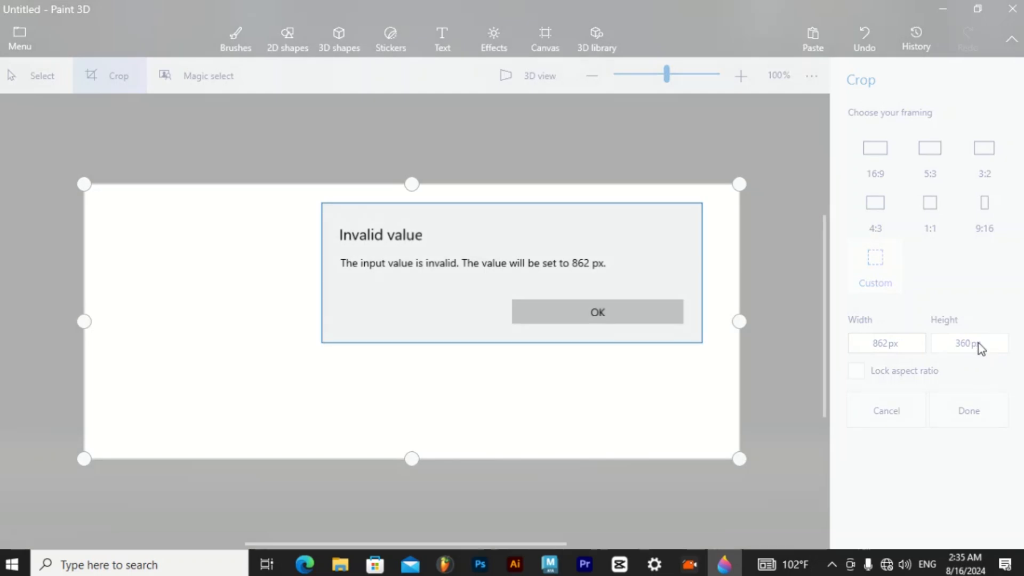
click(610, 323)
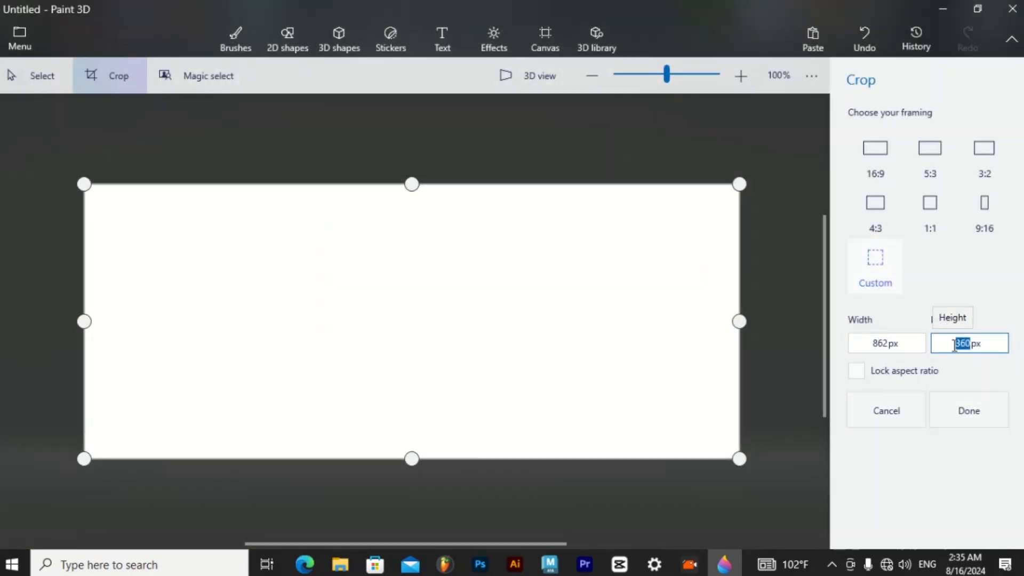
text(1000)
key(Return)
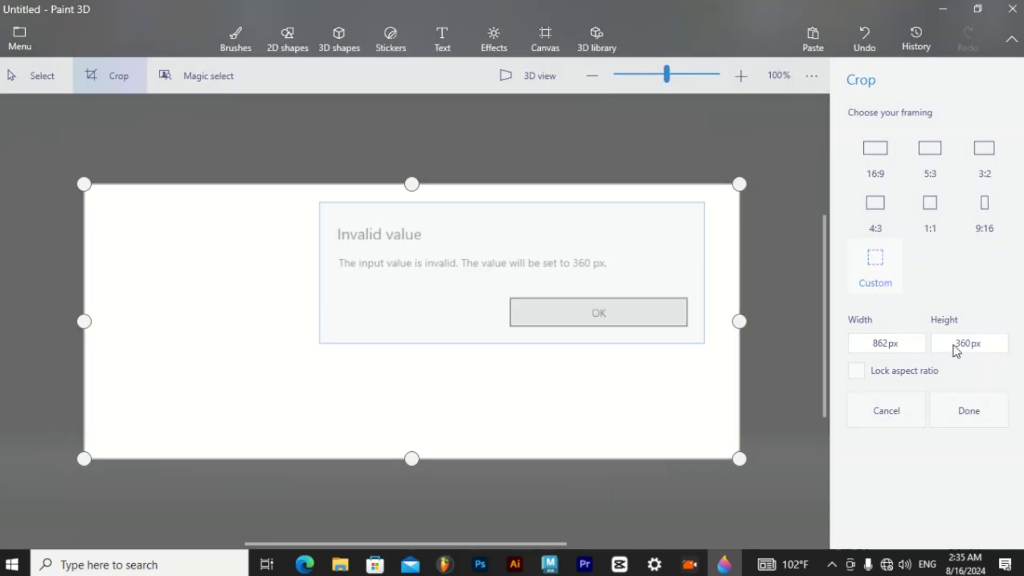
click(560, 312)
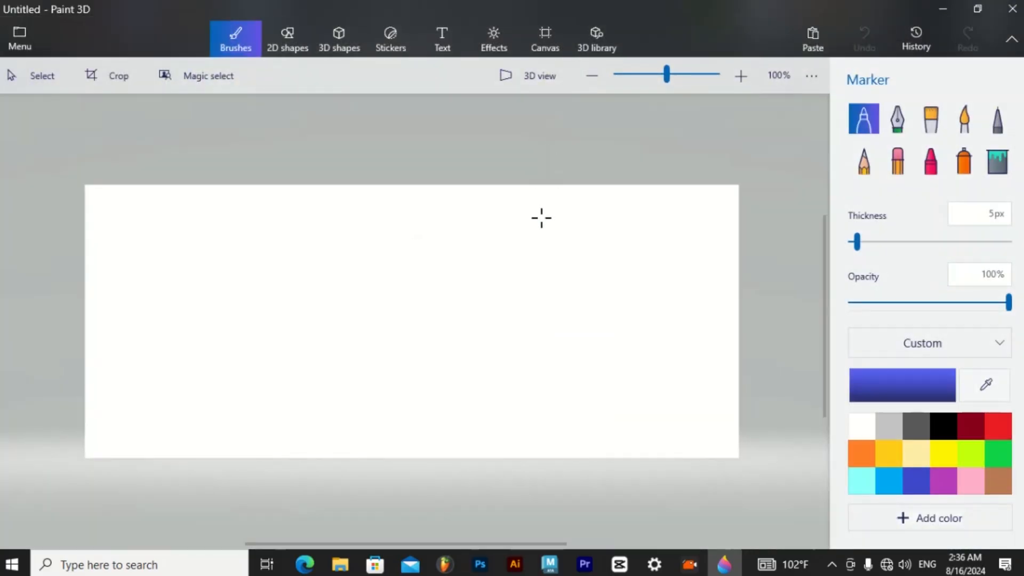
click(21, 34)
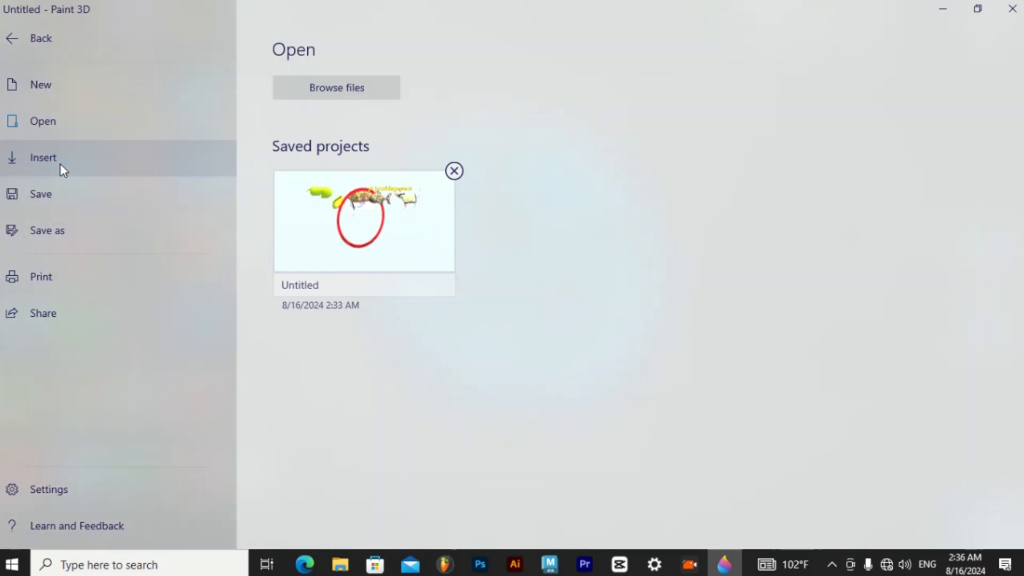
click(60, 164)
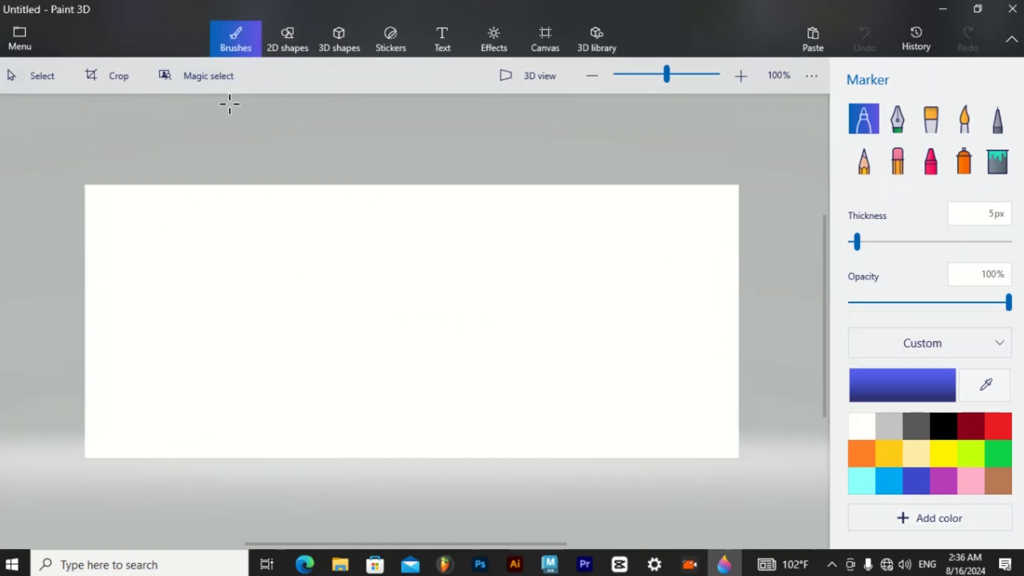
Look through the brush types and their settings, including oil brush, watercolor, pixel pen, eraser, pencil, spray can and fill.
click(222, 35)
click(936, 125)
click(964, 122)
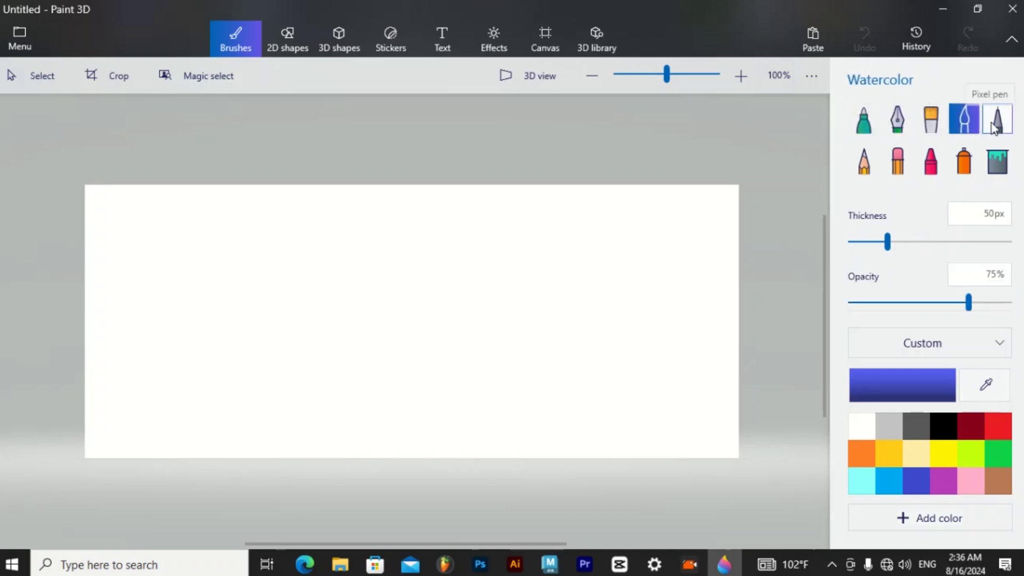
click(997, 121)
click(897, 161)
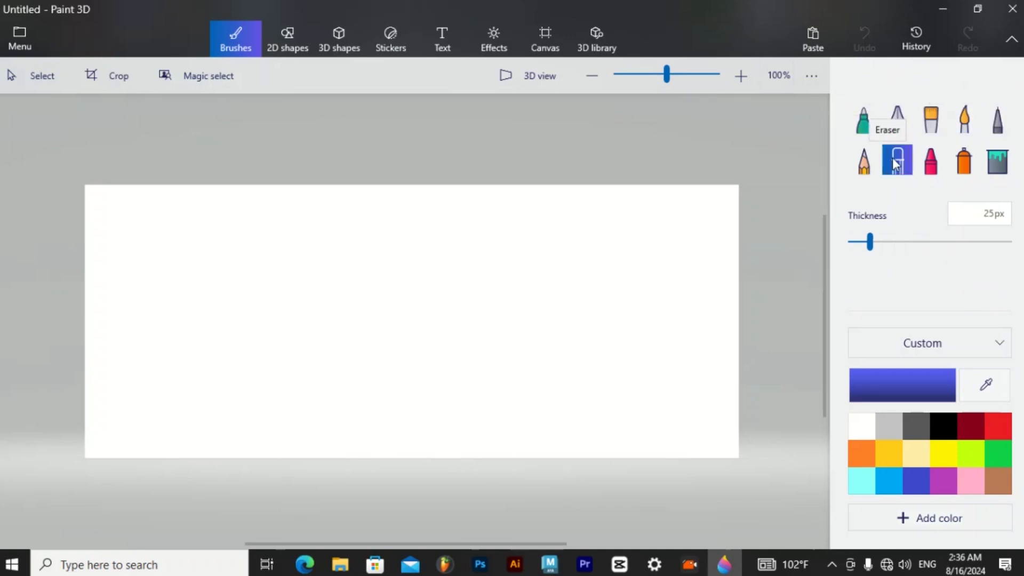
click(864, 162)
click(965, 165)
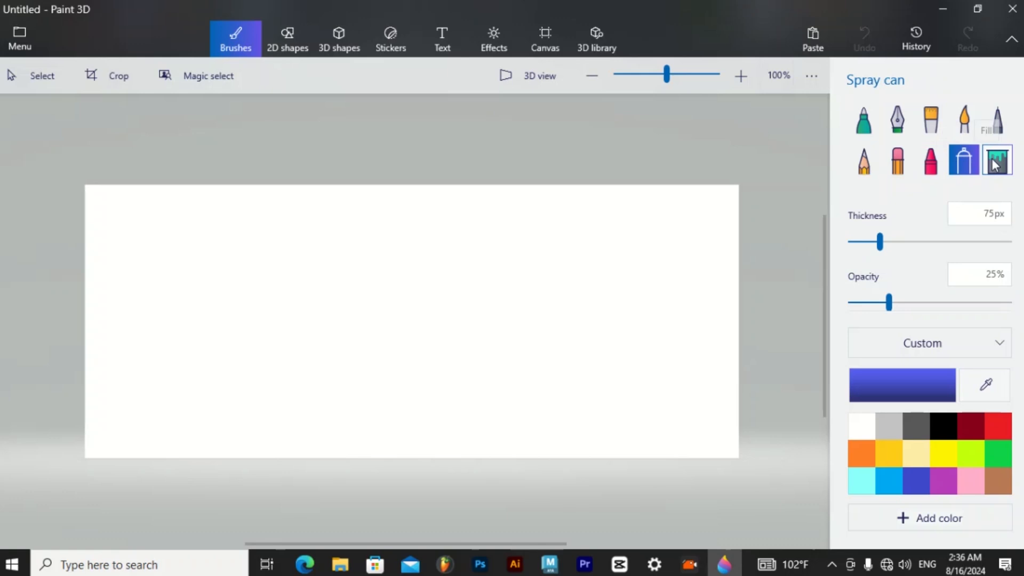
click(993, 159)
click(989, 126)
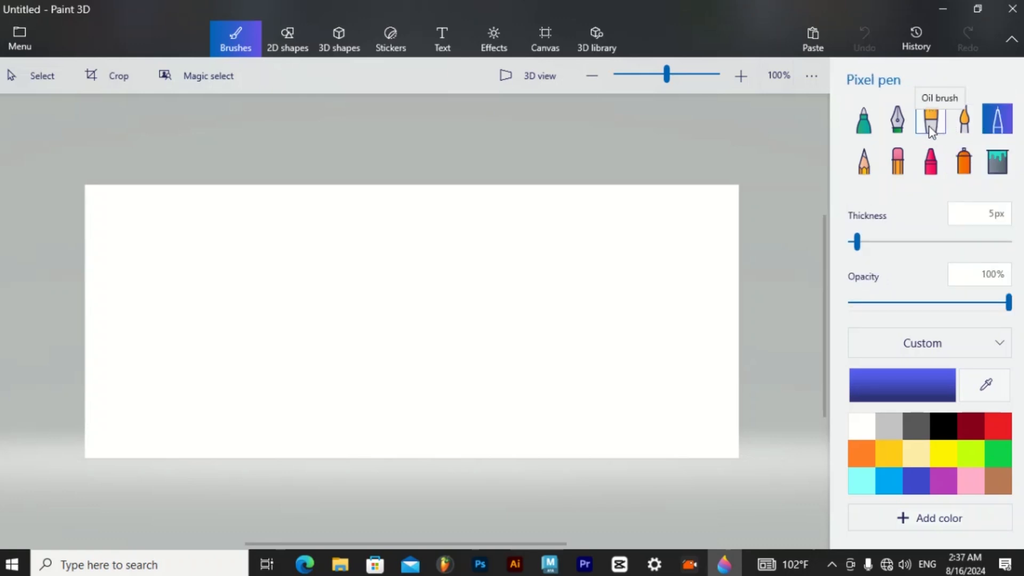
Paint four wavy blue strokes across the canvas with the Oil brush at 50 px thickness.
click(931, 122)
mouse_move(163, 312)
mouse_down()
mouse_move(184, 326)
mouse_move(424, 285)
mouse_move(610, 275)
mouse_up()
drag(452, 379, 699, 285)
drag(527, 411, 715, 362)
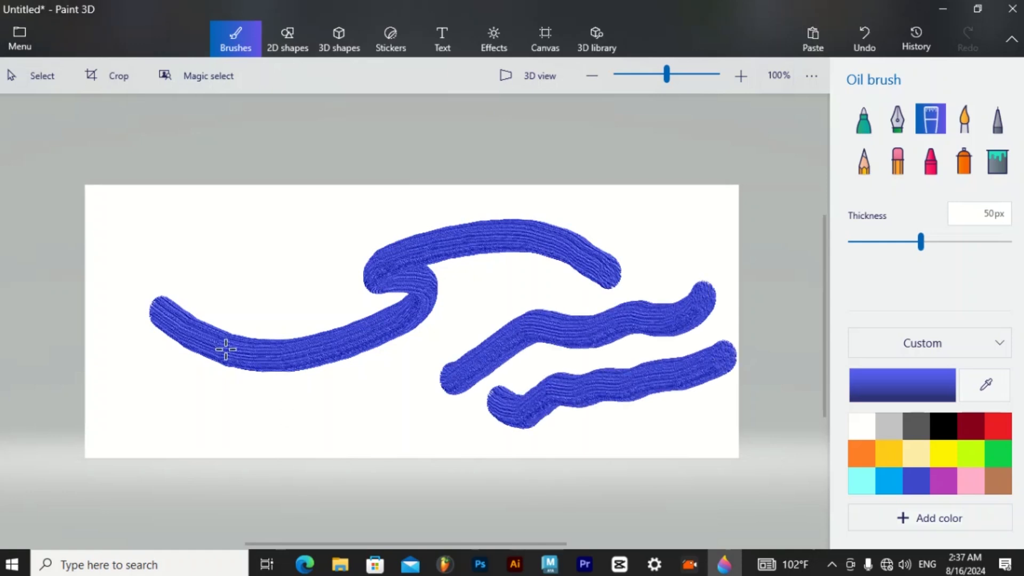
mouse_move(267, 383)
mouse_down()
mouse_move(402, 350)
mouse_move(599, 270)
mouse_move(717, 255)
mouse_up()
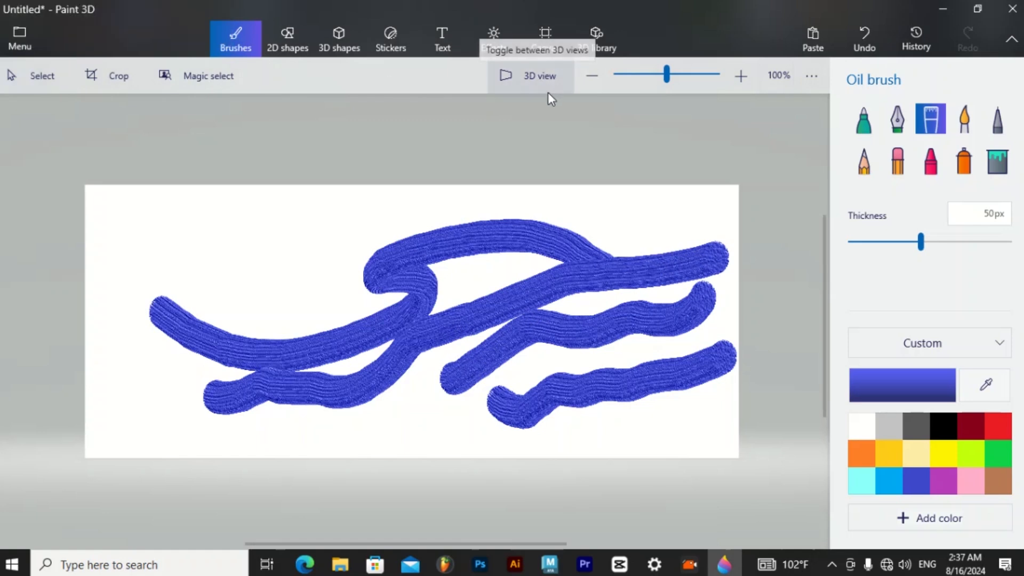
Undo all the blue oil brush strokes on the canvas.
click(864, 38)
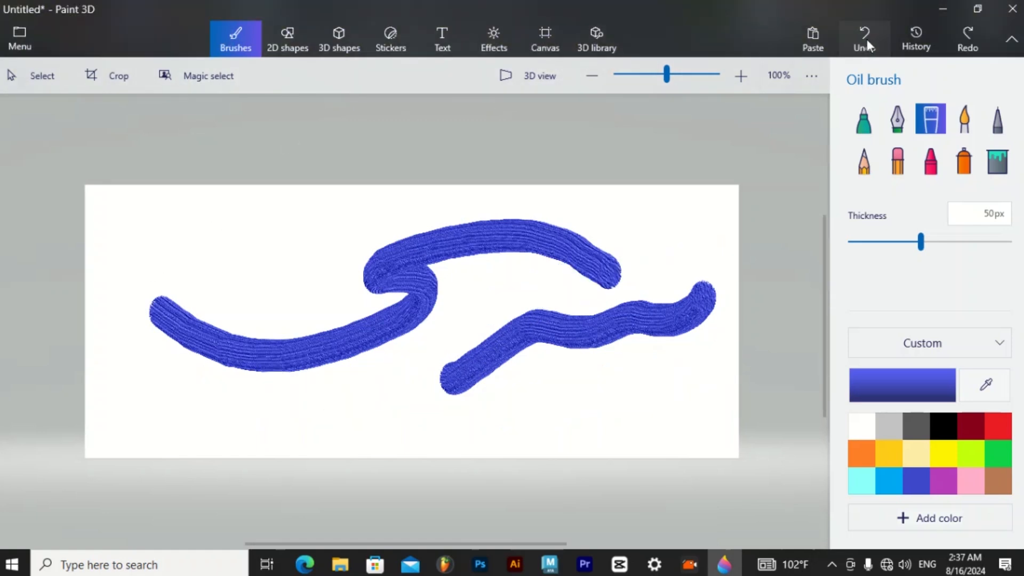
click(864, 39)
click(862, 38)
Draw a 2D circle with a solid black 10 px outline near the canvas centre and adjust its placement.
click(272, 39)
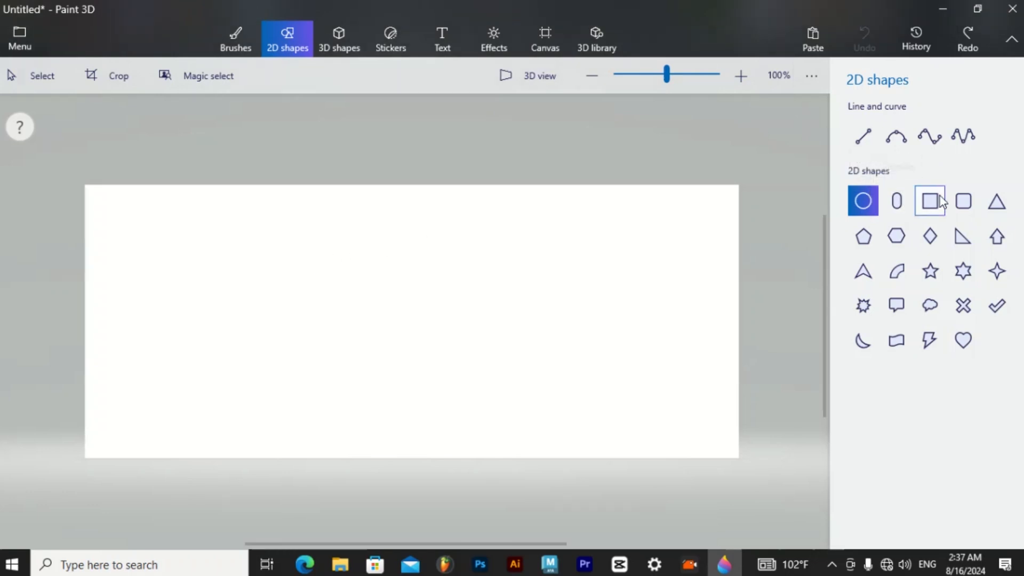
drag(317, 291, 490, 434)
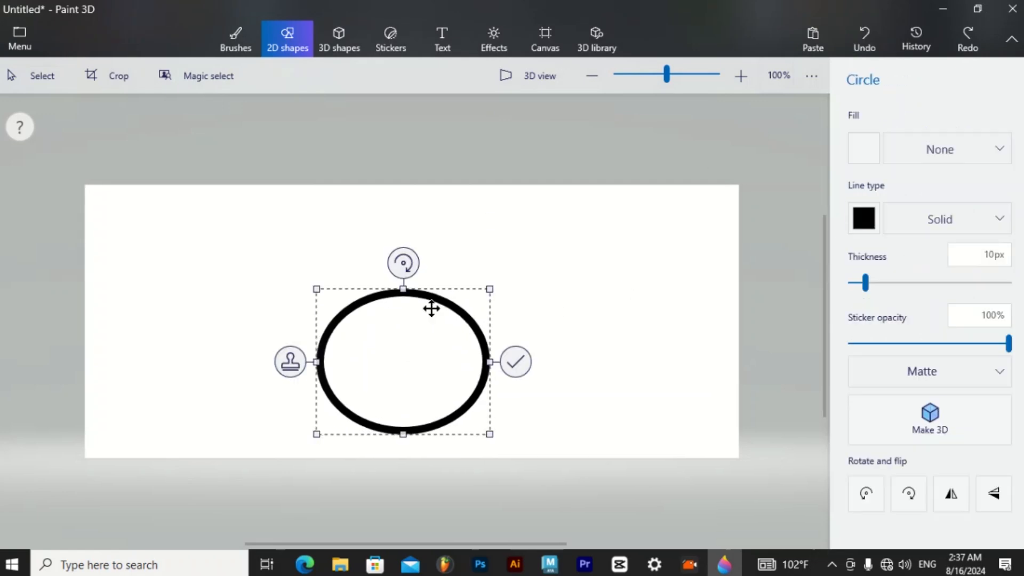
drag(418, 267, 404, 207)
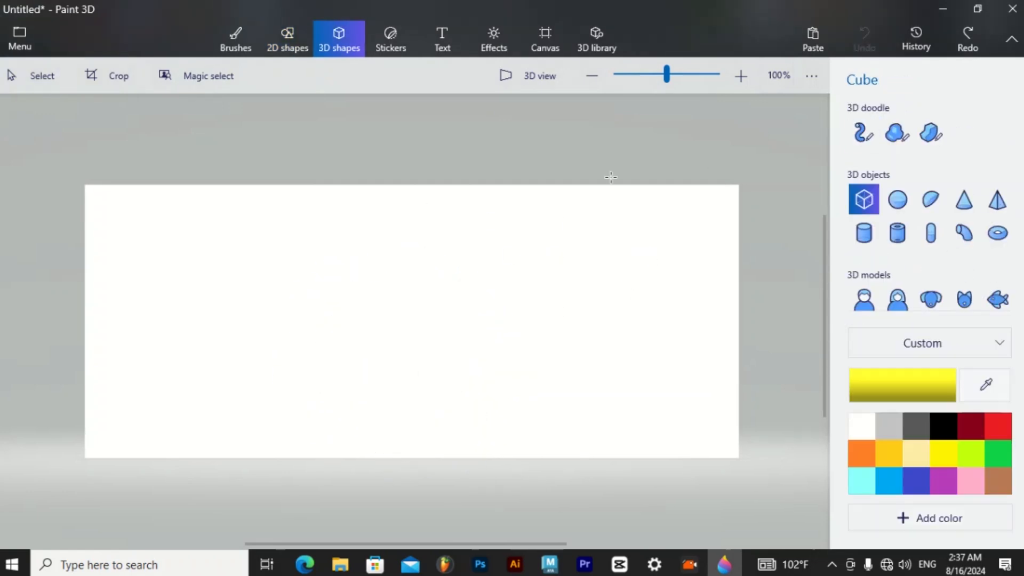
Draw a wavy yellow 3D tube doodle across the upper canvas and rotate it in 3D.
click(861, 143)
drag(110, 240, 695, 272)
click(402, 404)
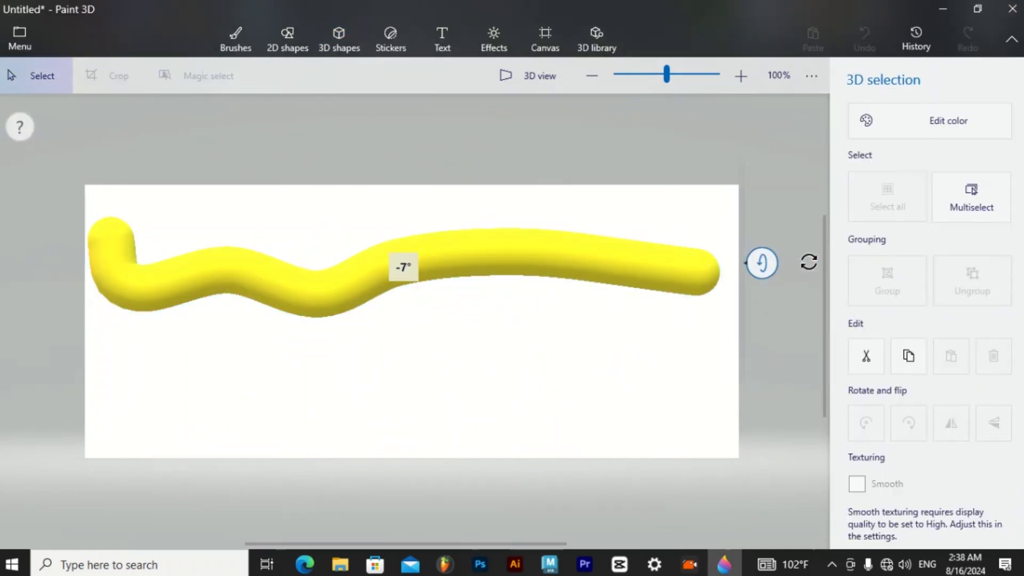
drag(762, 262, 485, 359)
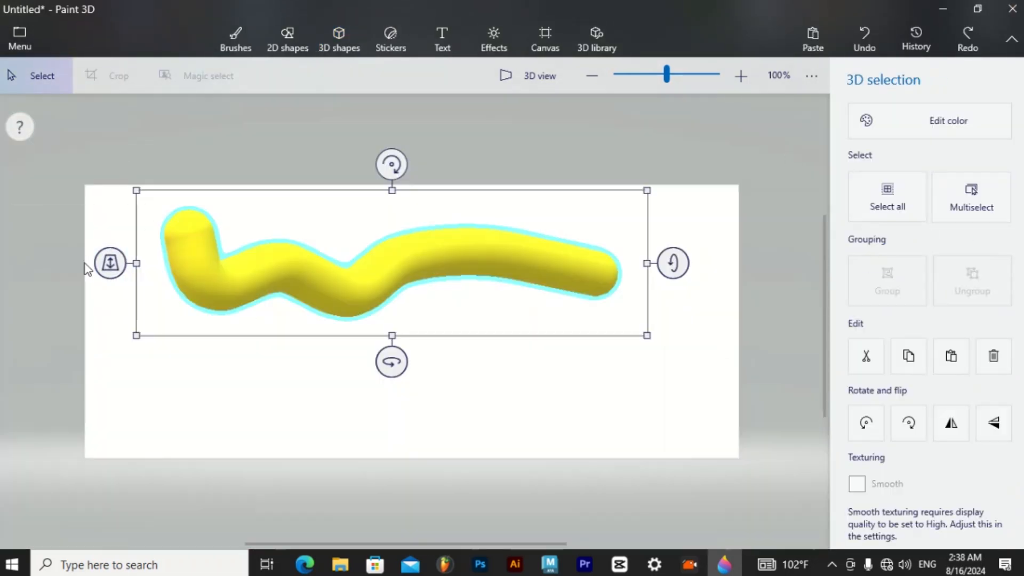
Draw a soft edge 3D doodle and a sharp edge 3D doodle below the yellow tube.
click(339, 39)
click(896, 132)
mouse_move(436, 352)
mouse_down()
mouse_move(489, 395)
mouse_move(438, 352)
mouse_up()
drag(558, 371, 553, 366)
click(339, 39)
click(929, 132)
mouse_move(571, 334)
mouse_down()
mouse_move(644, 386)
mouse_move(571, 334)
mouse_move(546, 460)
mouse_up()
Remove the doodle in the lower middle of the canvas and draw another soft edge doodle.
click(722, 151)
click(476, 369)
click(879, 358)
click(896, 133)
mouse_move(254, 354)
mouse_down()
mouse_move(421, 370)
mouse_move(457, 395)
mouse_move(457, 375)
mouse_up()
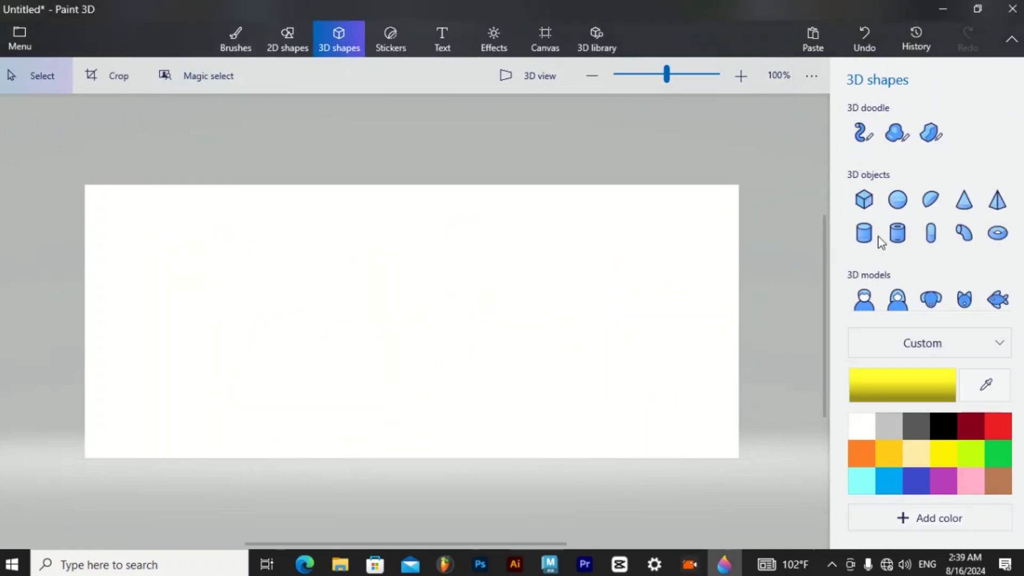
Add a yellow 3D cube on the left of the canvas, plus a sphere and a curved cylinder near the middle.
click(864, 200)
mouse_move(148, 263)
mouse_down()
mouse_move(240, 338)
mouse_move(251, 365)
mouse_up()
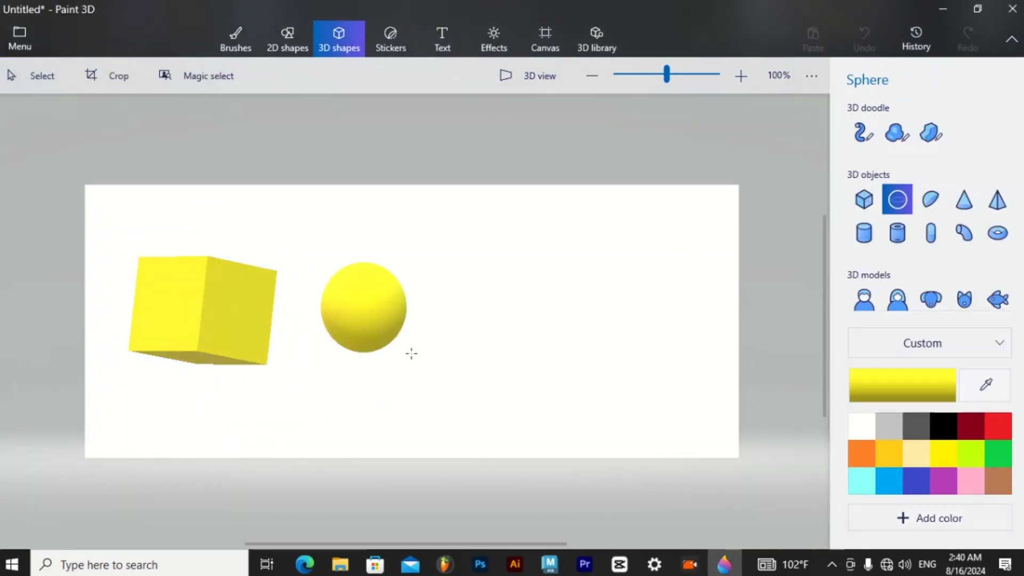
drag(411, 352, 436, 392)
drag(377, 430, 461, 471)
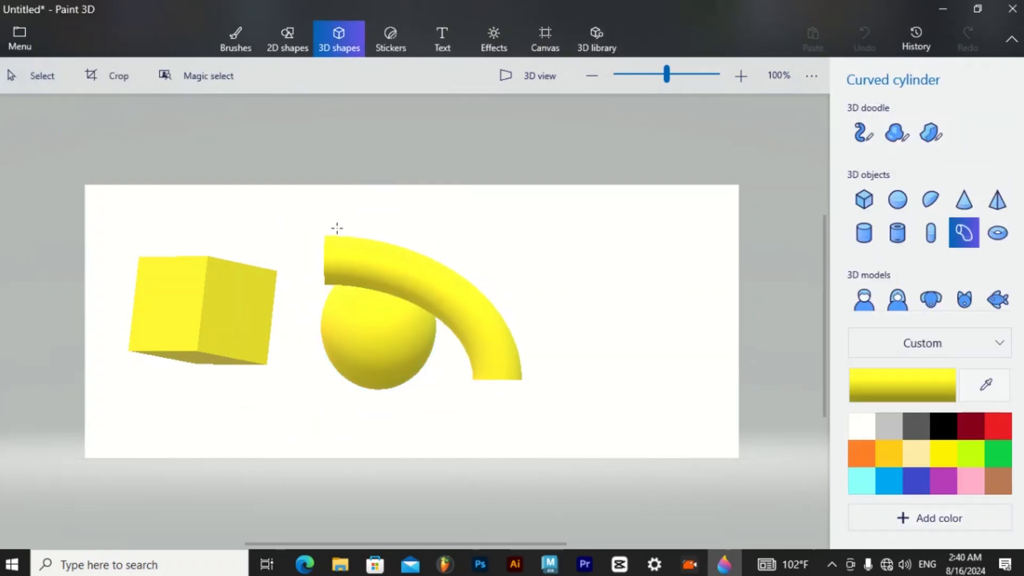
Place the man and woman 3D models side by side on the right part of the canvas.
click(864, 299)
click(597, 342)
drag(610, 448, 749, 208)
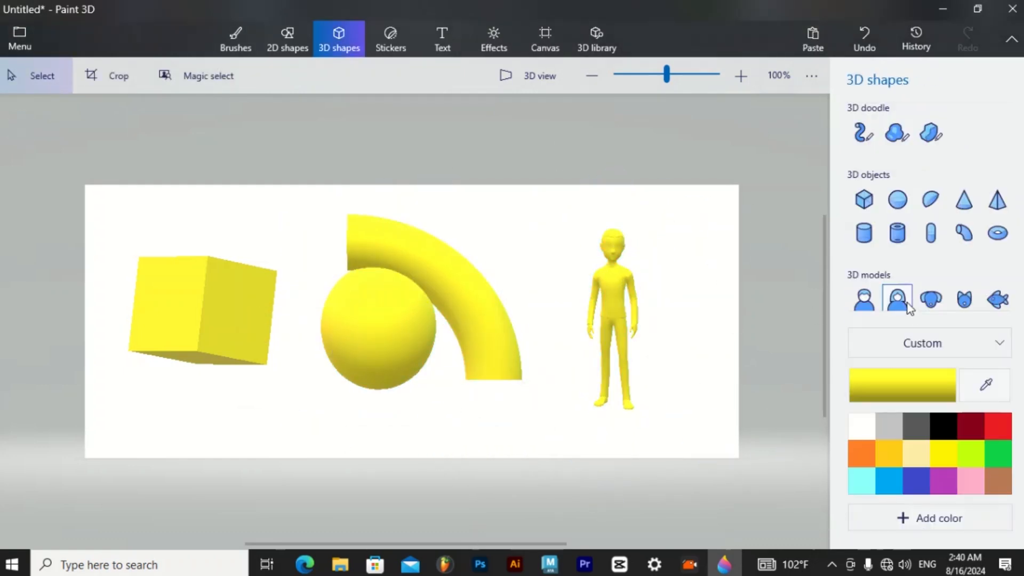
click(663, 336)
Add a dog 3D model below the curved cylinder and adjust its depth slightly.
click(930, 281)
click(483, 426)
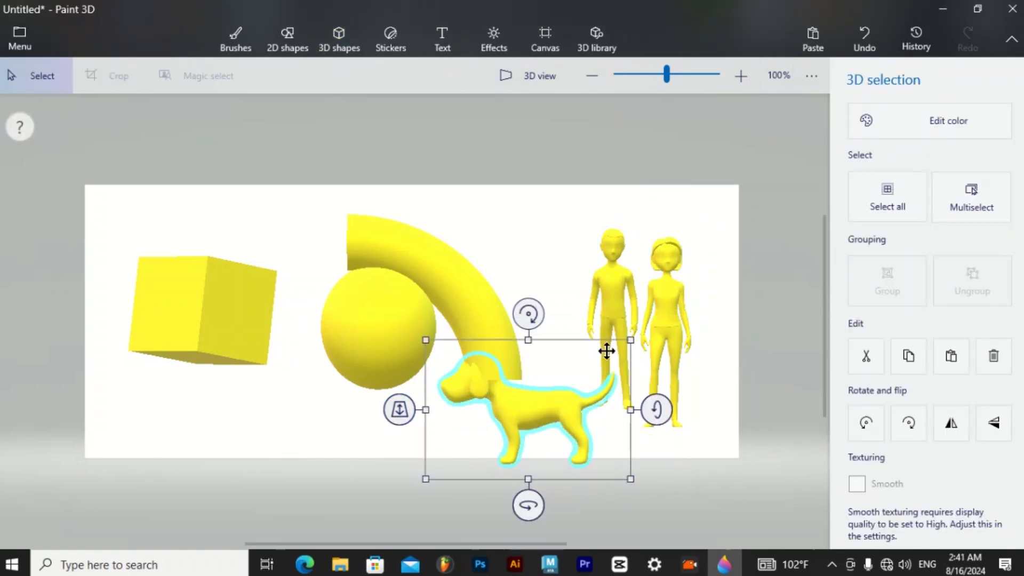
drag(400, 407, 434, 402)
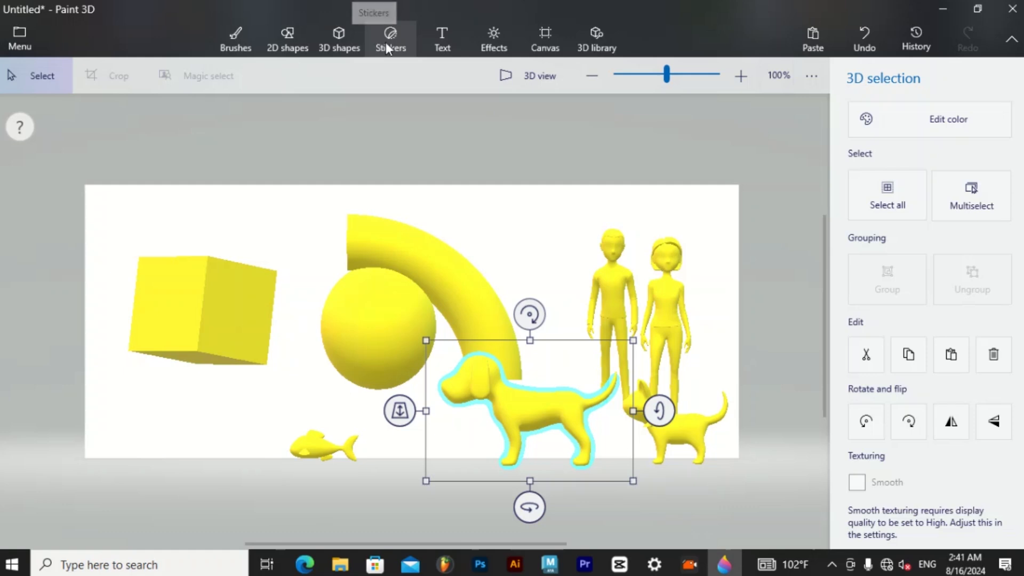
Apply the green hedge texture to the yellow cube and nudge the cube slightly up and to the left.
click(391, 42)
click(868, 245)
drag(453, 386, 611, 373)
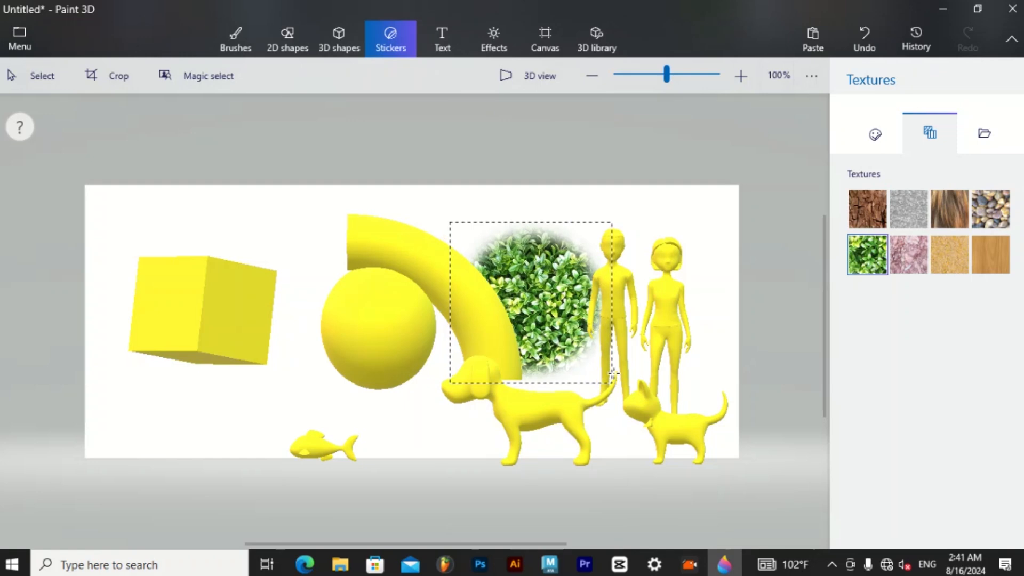
drag(562, 299, 132, 258)
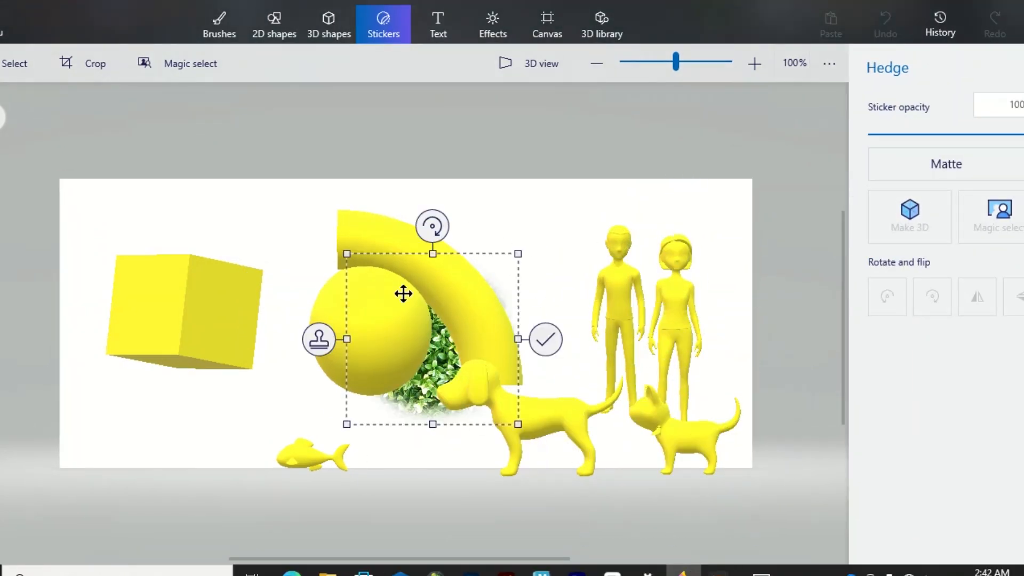
click(594, 313)
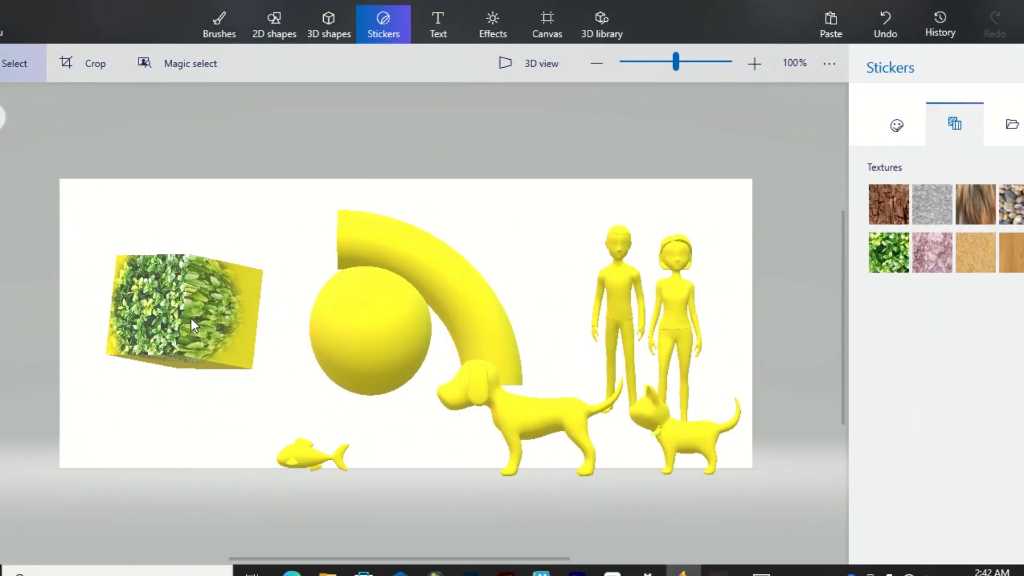
drag(192, 324, 180, 316)
click(618, 282)
click(545, 240)
Apply the rough gray texture to the yellow sphere.
click(932, 204)
drag(307, 252, 545, 509)
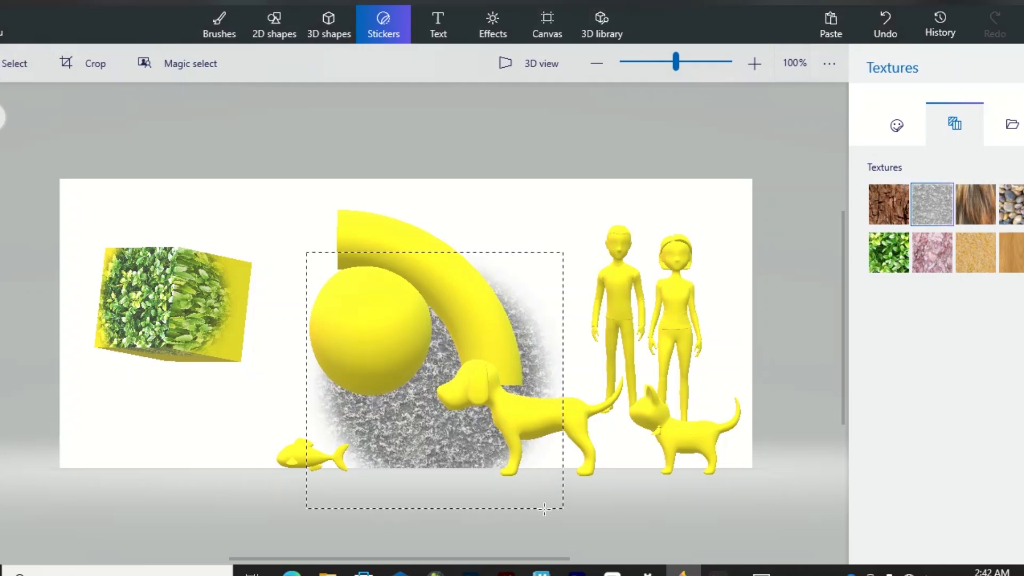
Add a text box reading "yt knowledgeme" above the objects on the upper canvas.
click(444, 22)
click(483, 239)
text(yt knowledgeme)
mouse_move(700, 211)
mouse_down()
mouse_move(695, 235)
mouse_move(702, 211)
mouse_up()
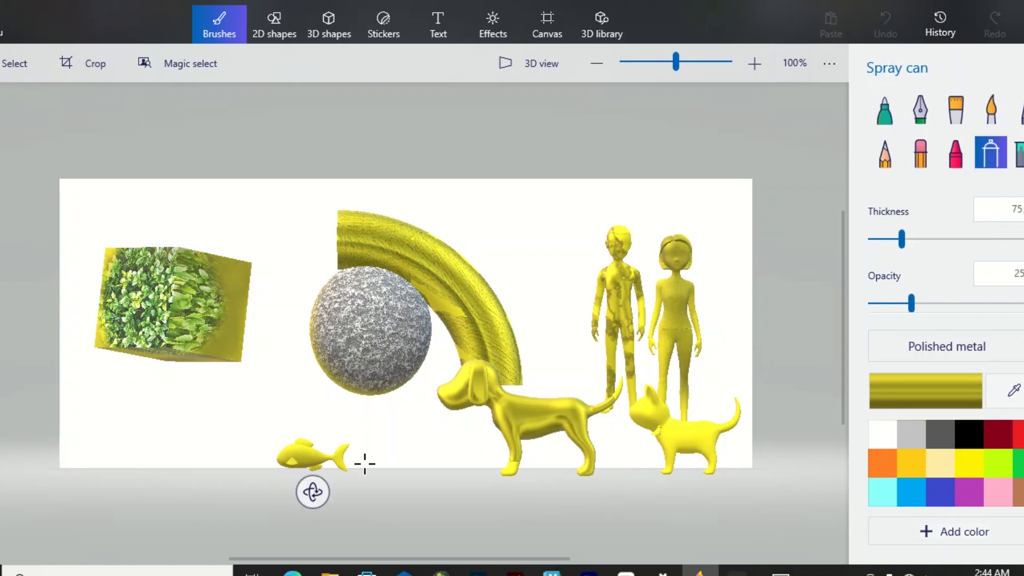
click(438, 24)
click(919, 123)
click(580, 273)
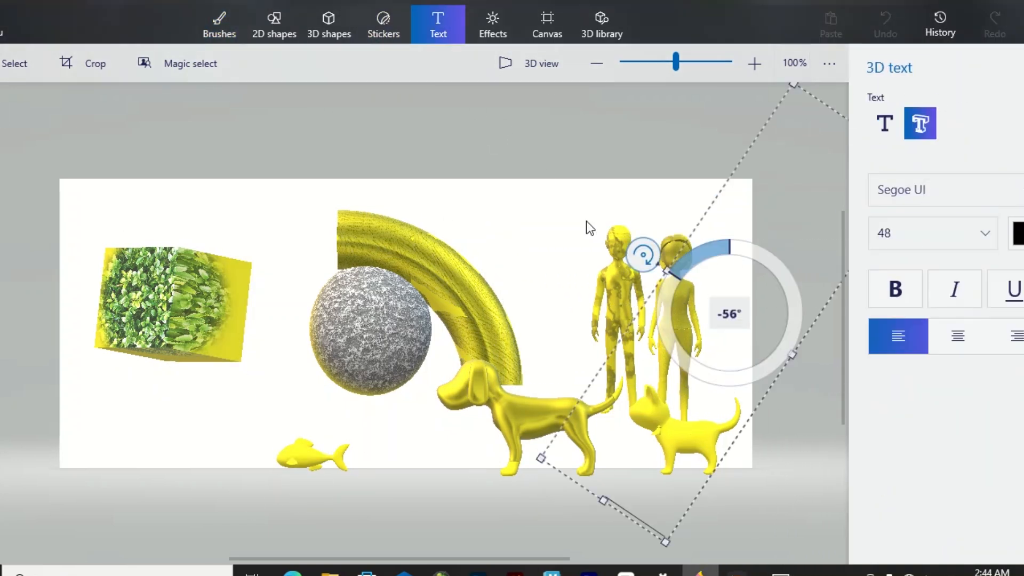
drag(587, 226, 633, 274)
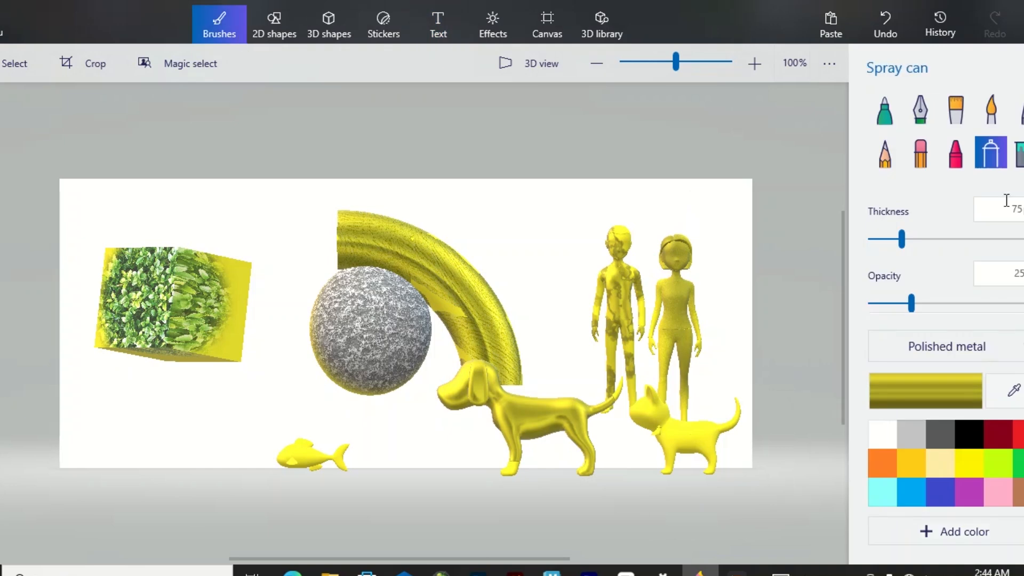
Add the bold 3D text "yt knowledgement" in size 48 across the middle of the objects.
click(437, 24)
click(258, 278)
text(yt knowledgement)
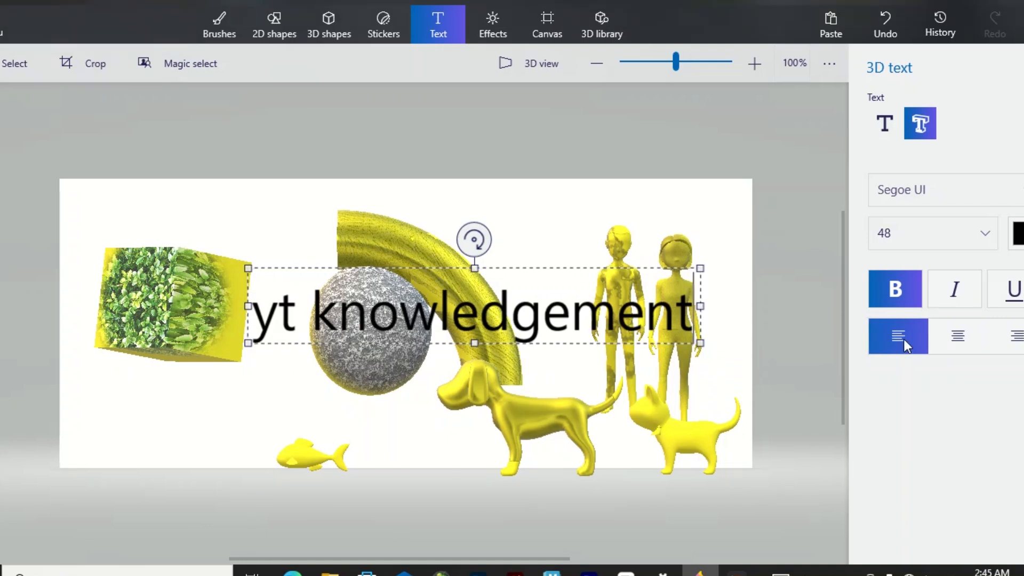
click(367, 224)
Adjust the 3D text's depth and rotation, and recolor it red.
drag(210, 301, 212, 376)
drag(744, 303, 746, 313)
drag(477, 370, 424, 370)
click(954, 111)
click(814, 227)
Reposition the scene's light source around the light wheel in the effects settings.
click(438, 24)
click(492, 24)
drag(987, 456, 916, 453)
Try several color filters on the scene and apply the "The End (Minecraft)" filter.
click(920, 232)
click(954, 165)
click(954, 197)
click(954, 231)
click(1012, 233)
click(919, 266)
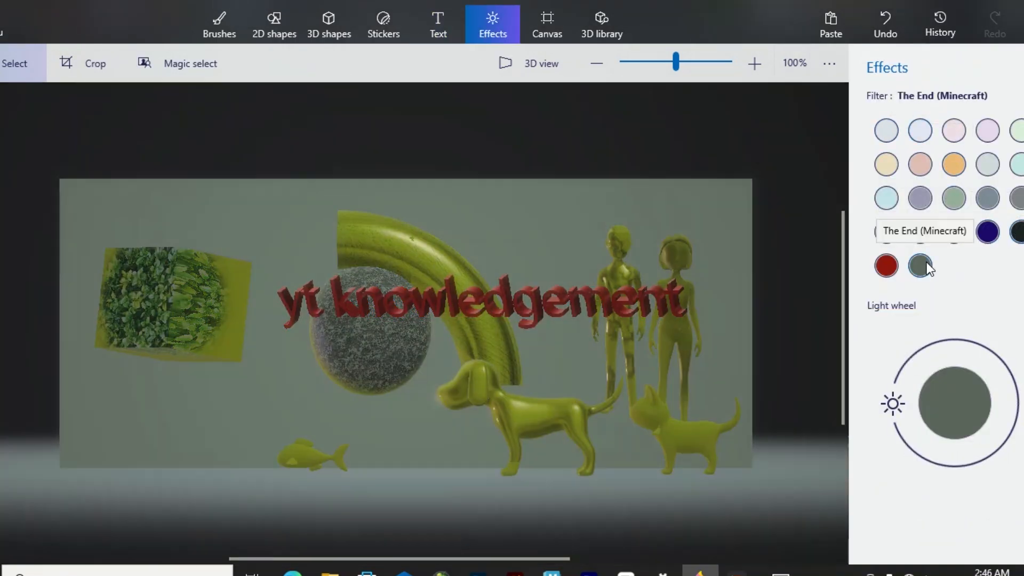
Apply the dark red color filter to the scene, and view the canvas settings and the 3D library.
click(885, 265)
click(548, 26)
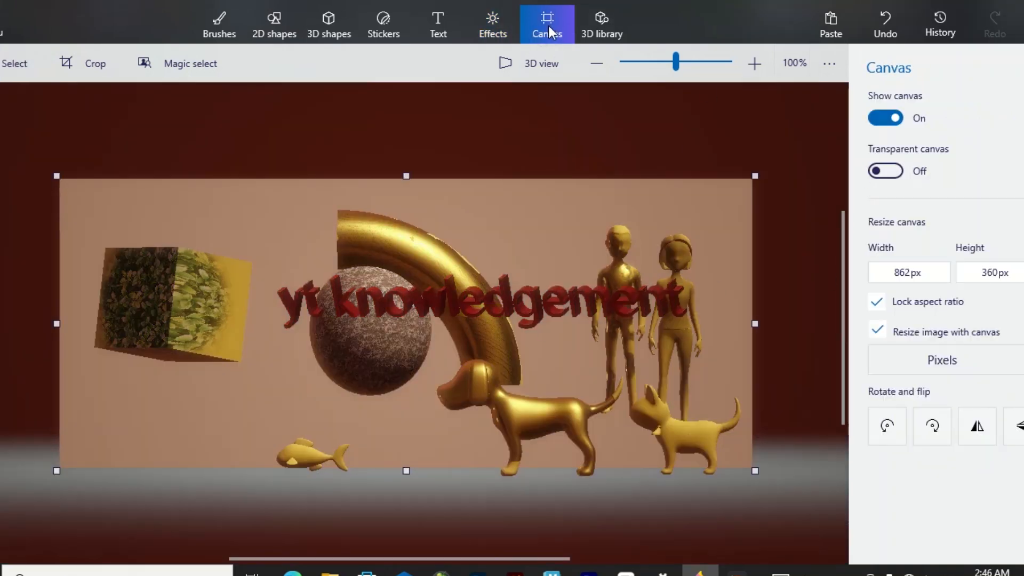
click(600, 21)
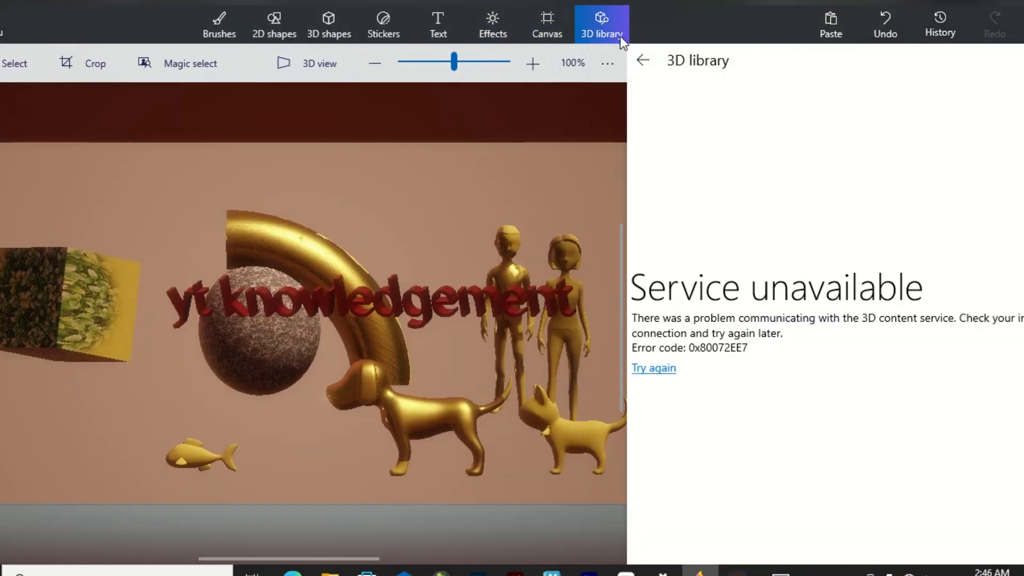
Save the scene as a Paint 3D project named "ty knowledgement 3d".
click(10, 16)
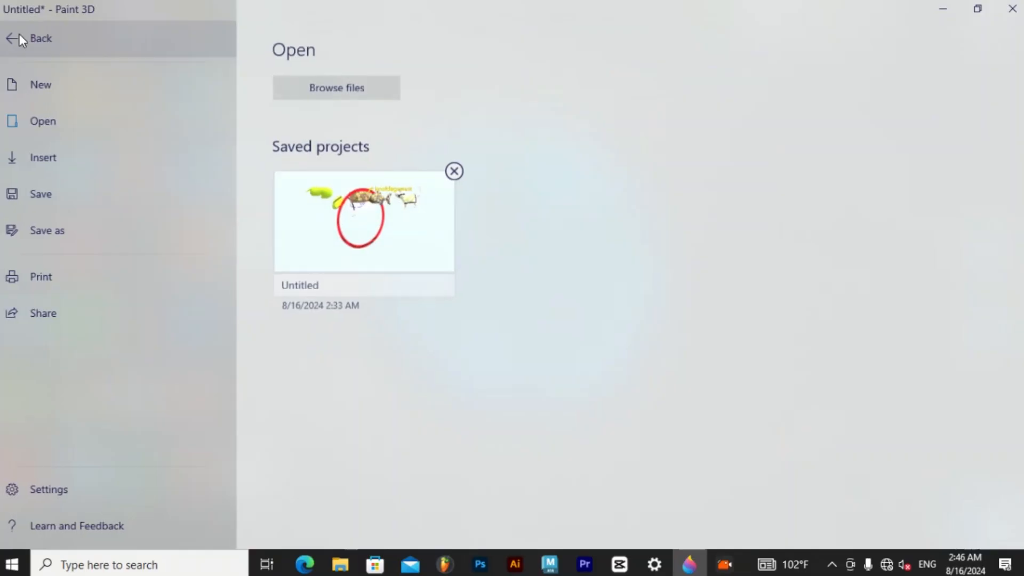
click(47, 230)
click(314, 312)
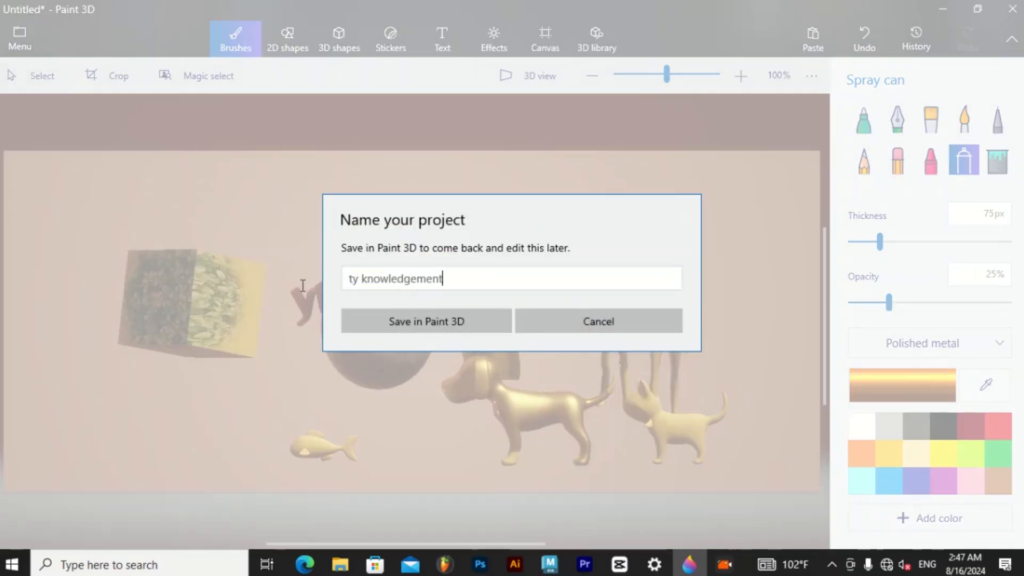
click(443, 330)
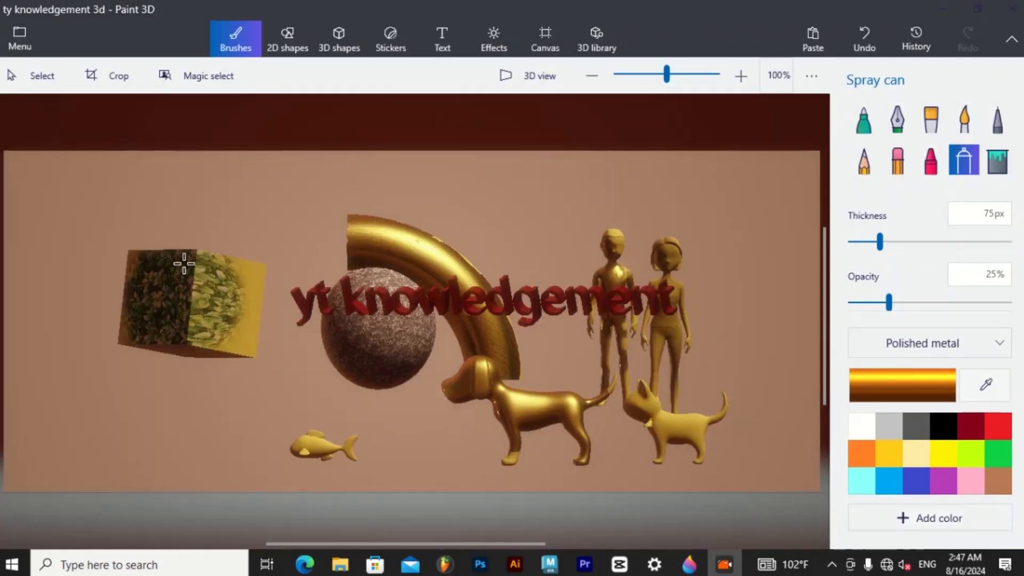
Save an additional copy of the finished scene as a file on the computer, choosing its file type.
click(19, 37)
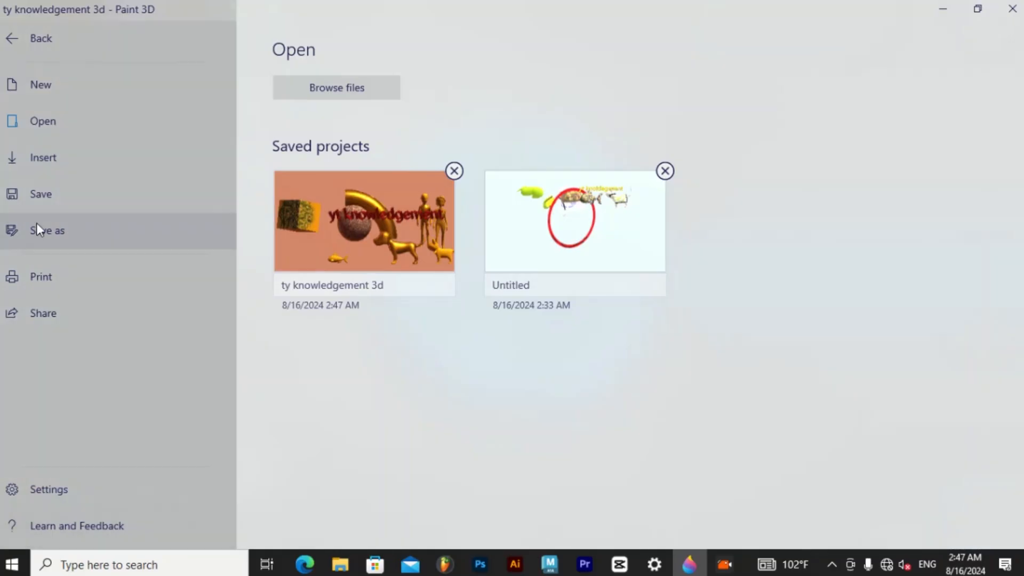
click(40, 230)
click(425, 152)
click(195, 302)
click(178, 328)
click(384, 335)
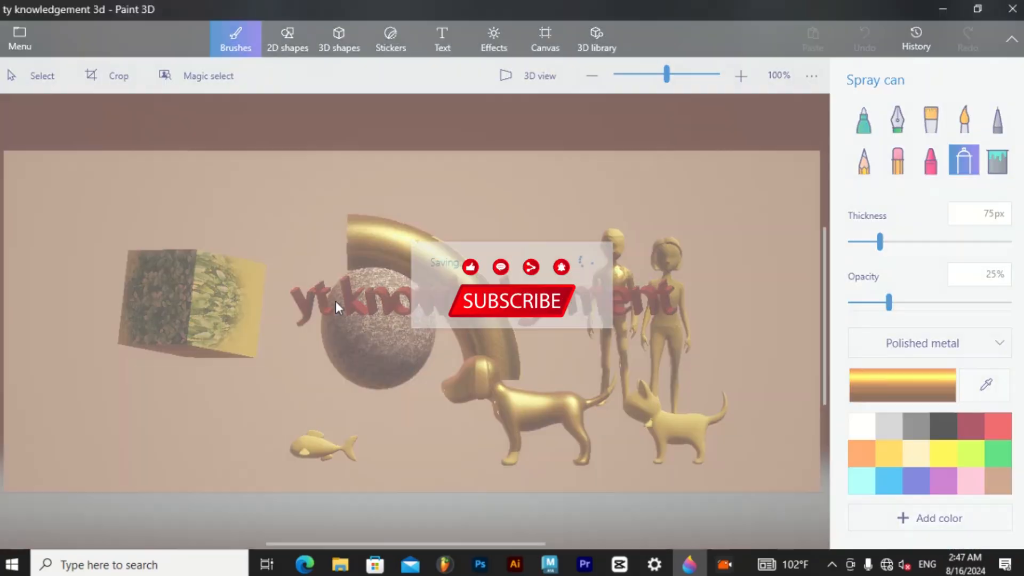